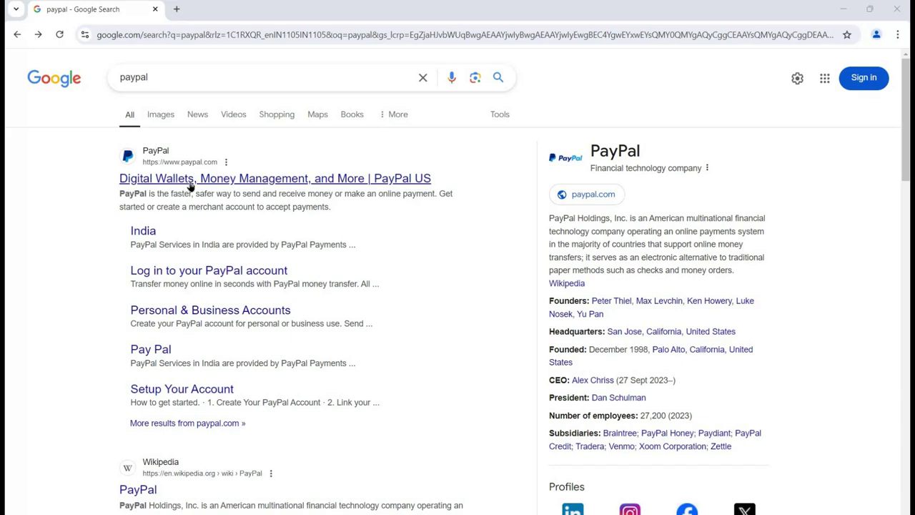
# - Open the PayPal India site from the results, browse its home page, then choose Sign Up
pyautogui.click(190, 185)
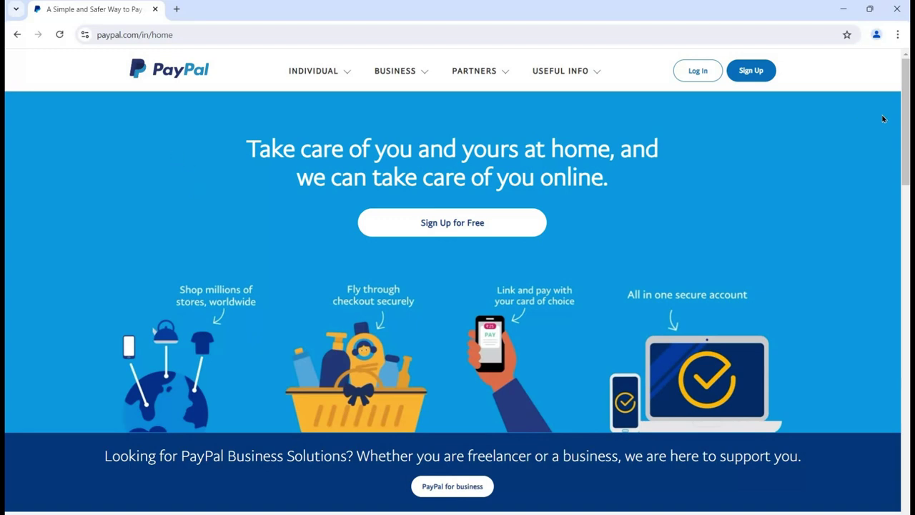
pyautogui.moveTo(908, 121); pyautogui.dragTo(908, 163)
pyautogui.scroll(-8, 894, 372)
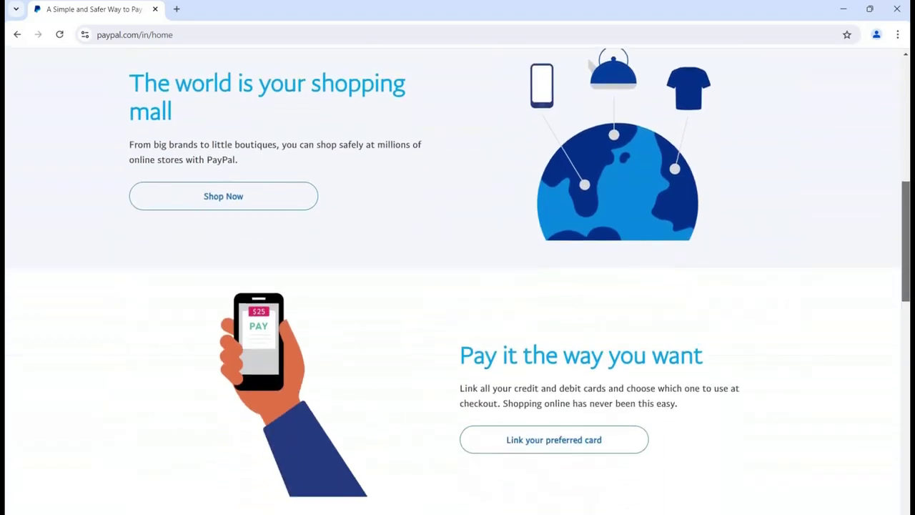
pyautogui.scroll(-4, 894, 381)
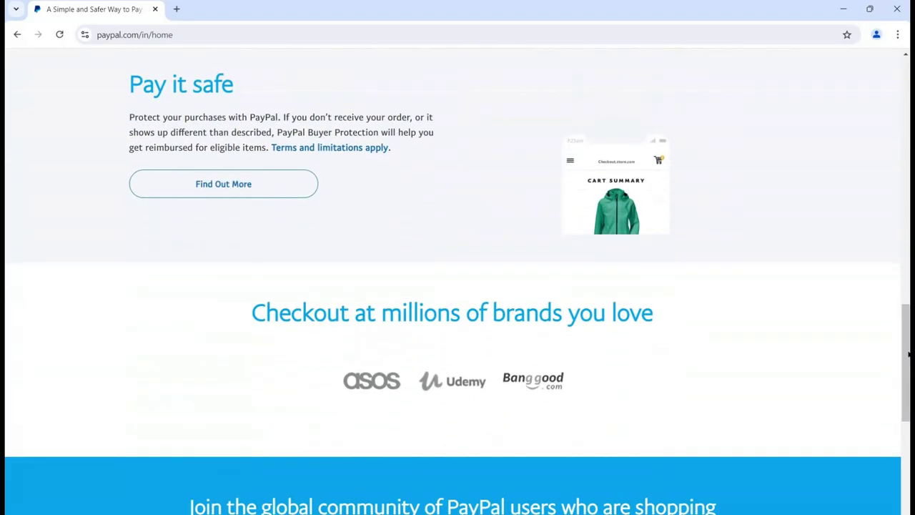
pyautogui.scroll(-4, 458, 286)
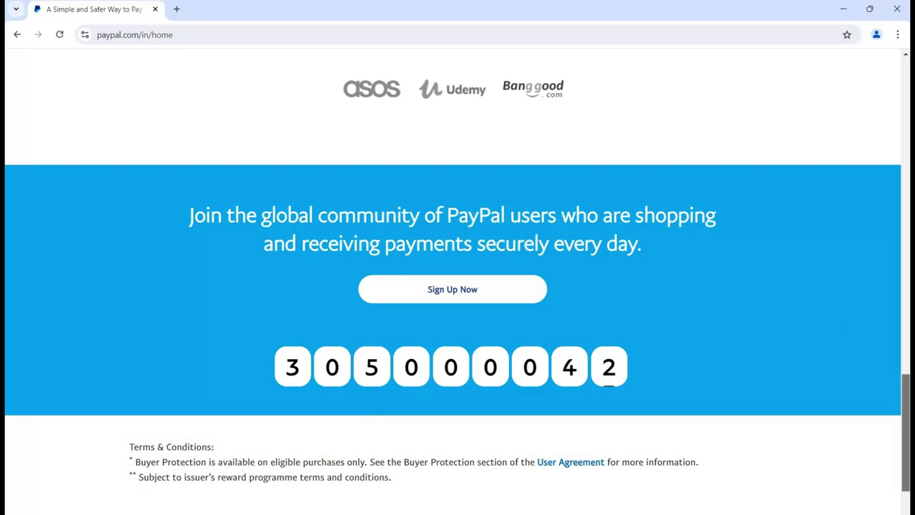
pyautogui.scroll(-2, 908, 429)
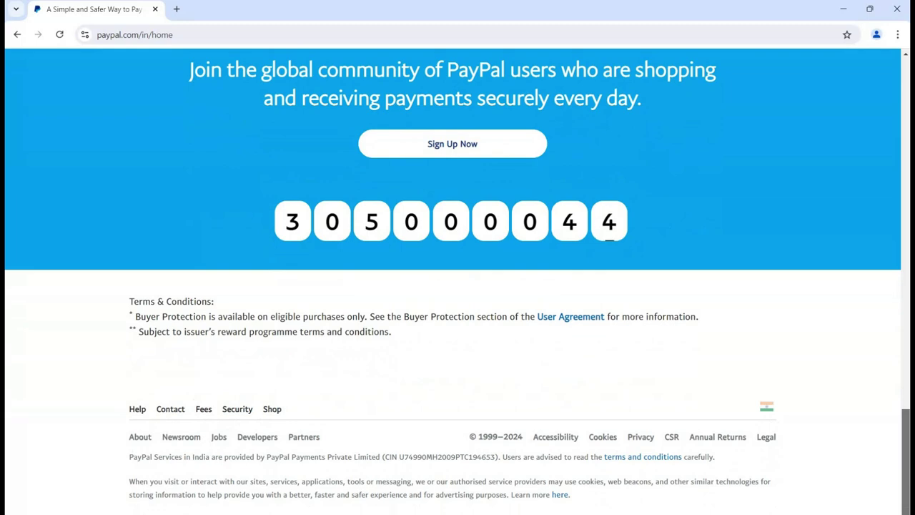
pyautogui.scroll(15, 905, 179)
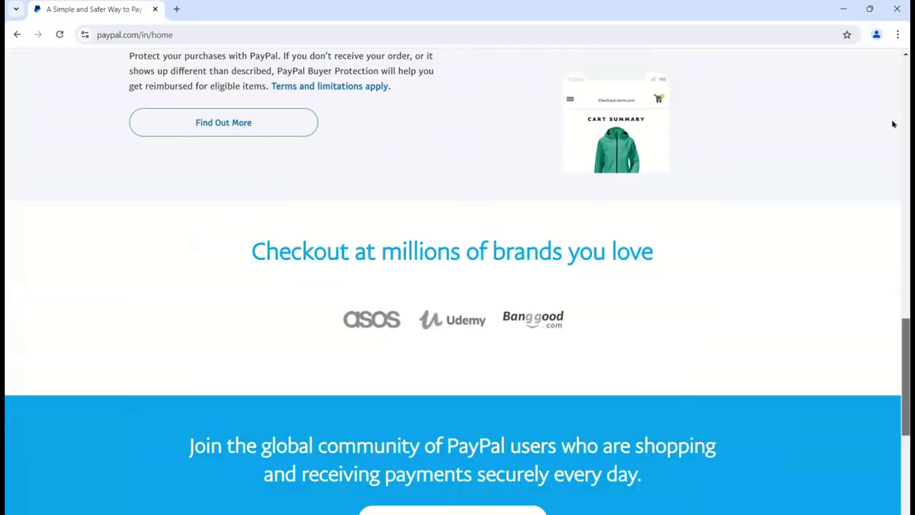
pyautogui.scroll(1, 891, 112)
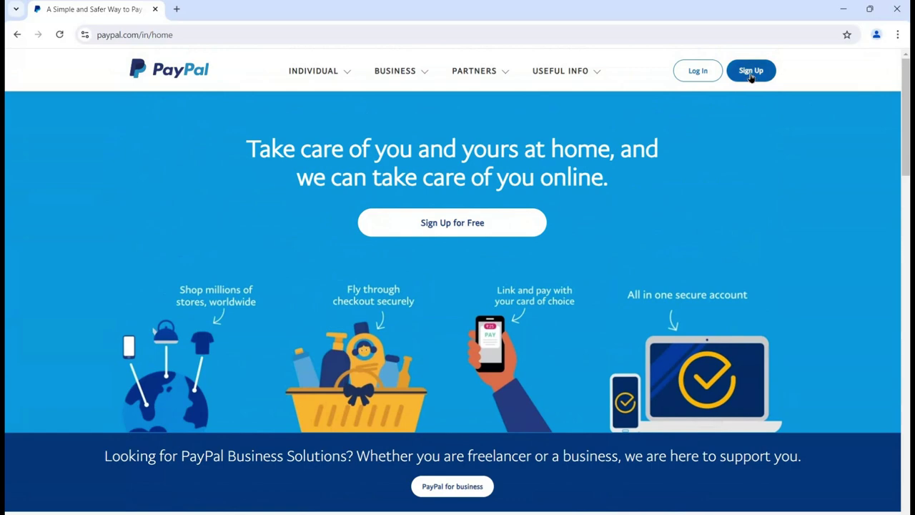
pyautogui.click(751, 71)
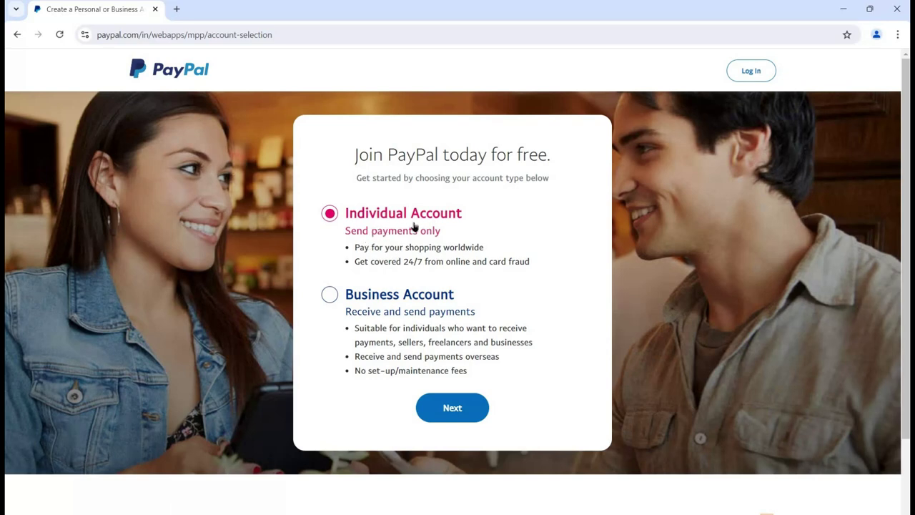
# - Try Business Account, switch back to Individual Account, and continue to the email sign-up page
pyautogui.click(329, 297)
pyautogui.click(331, 214)
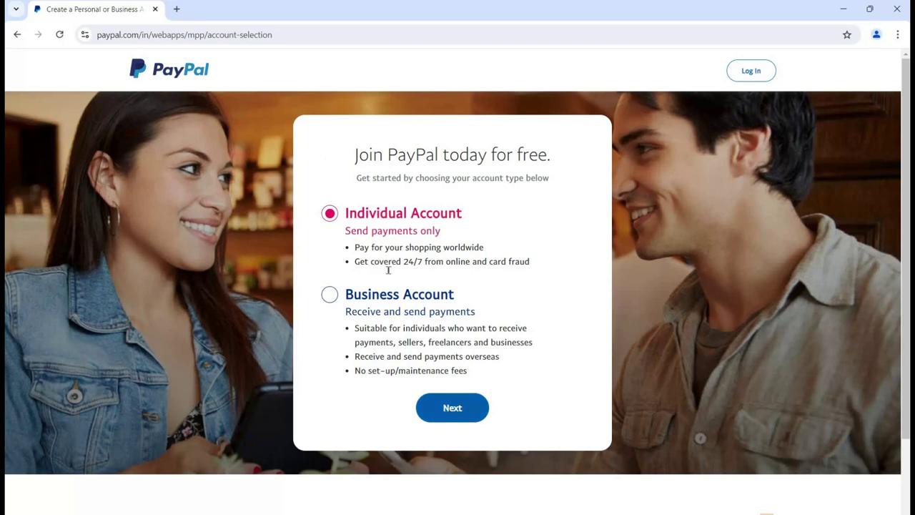
pyautogui.click(440, 410)
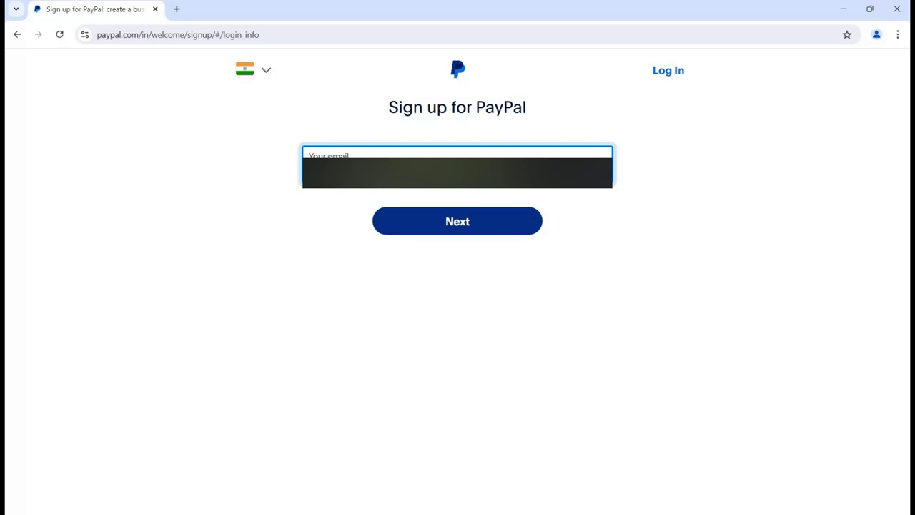
# - Submit the sign-up email address and then the phone number
pyautogui.click(438, 223)
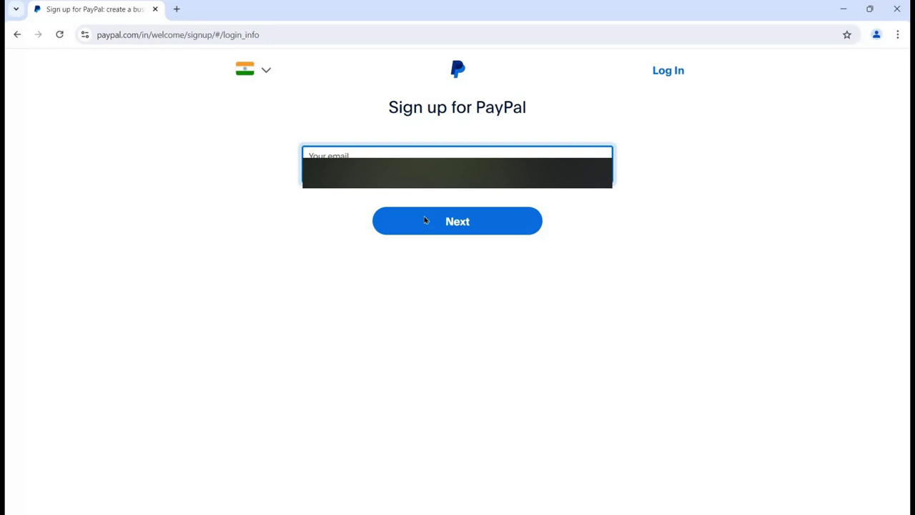
pyautogui.click(424, 221)
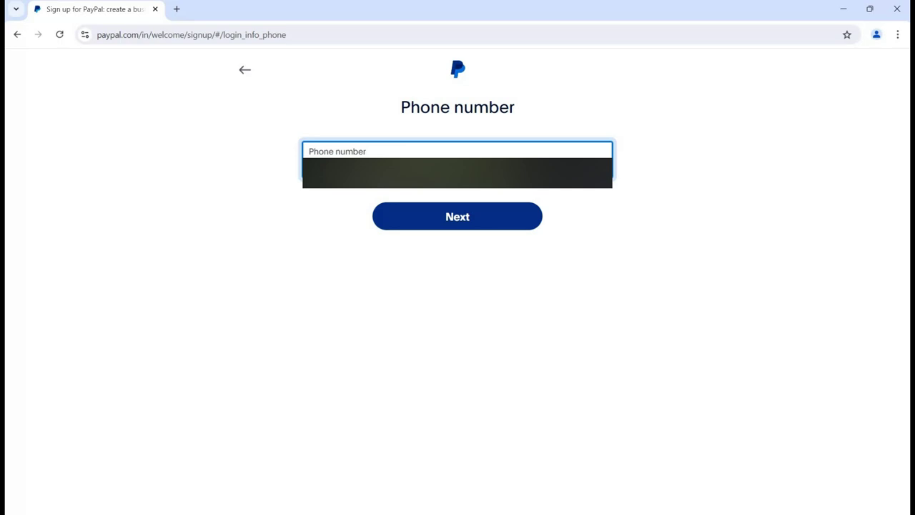
pyautogui.click(456, 214)
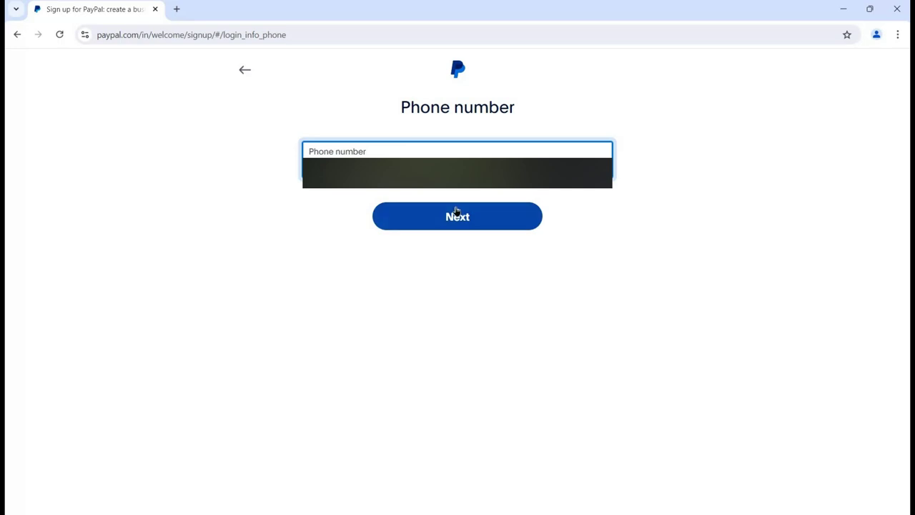
pyautogui.click(415, 217)
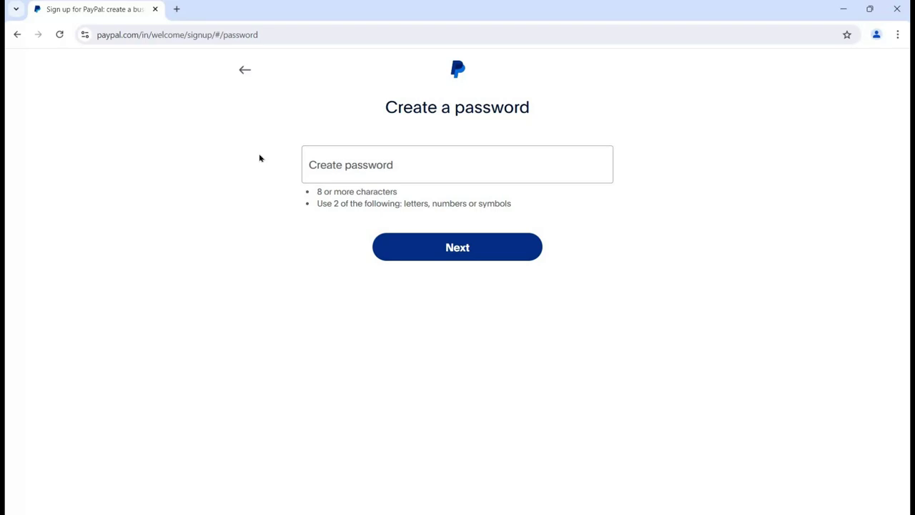
# - Enter an 18-character password meeting the length and character-mix rules and submit it
pyautogui.click(327, 169)
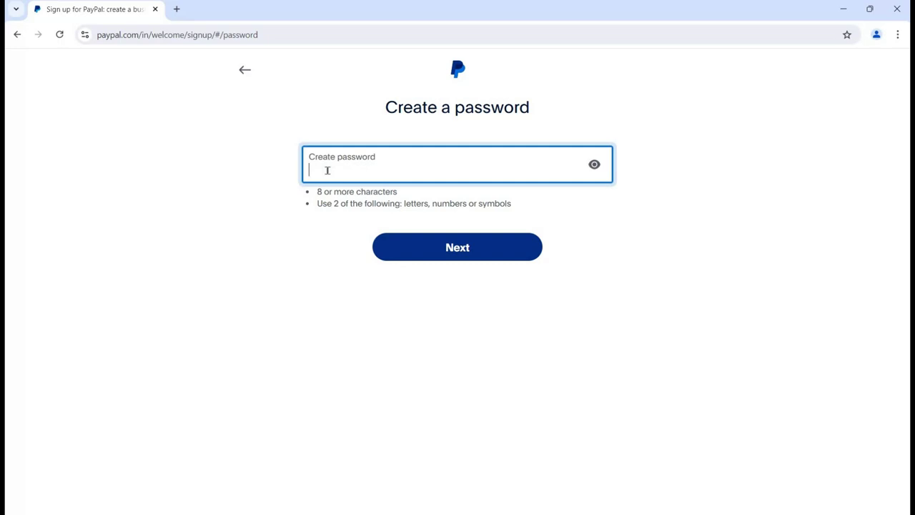
pyautogui.write('•••••••••••••••')
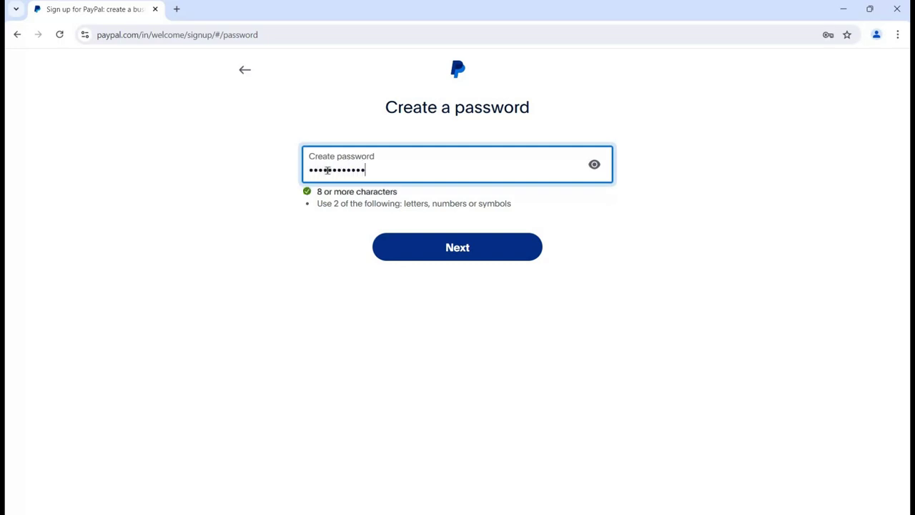
pyautogui.write('•••')
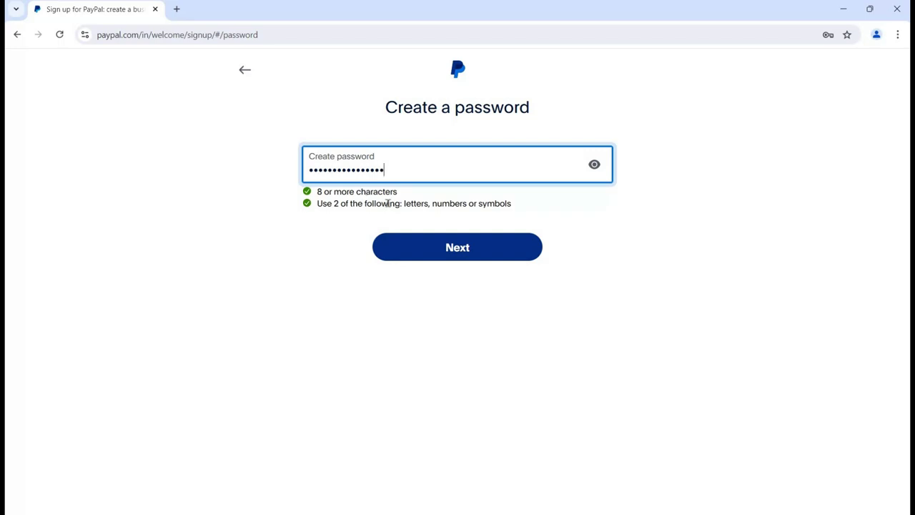
pyautogui.click(444, 250)
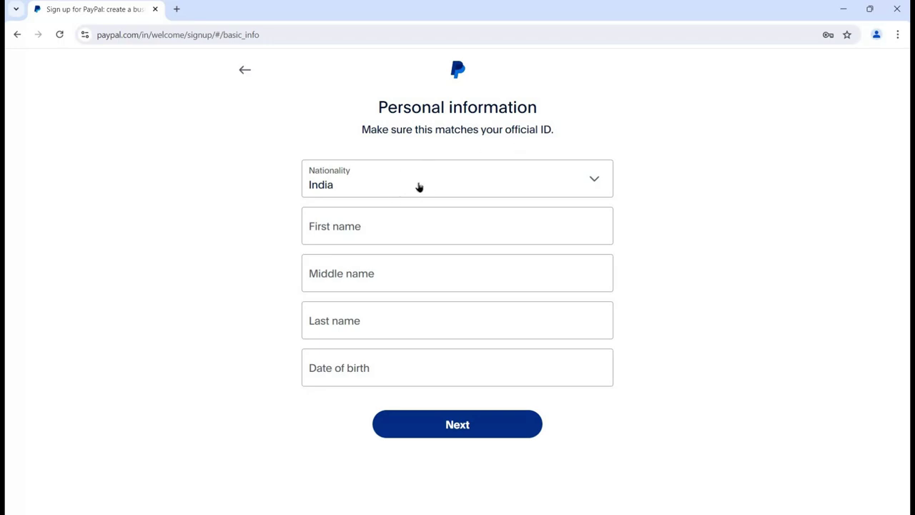
# - Keep India as nationality, enter first name, last name and date of birth, and continue
pyautogui.click(492, 184)
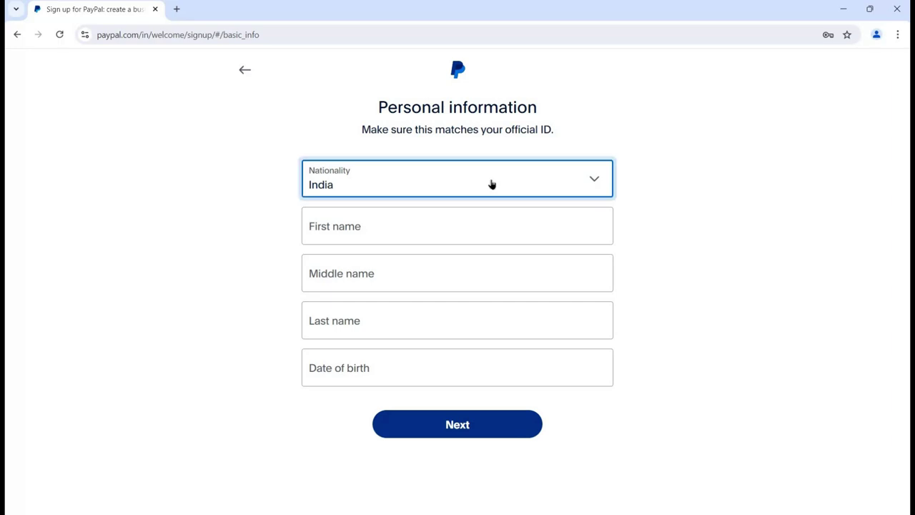
pyautogui.click(492, 184)
pyautogui.click(361, 221)
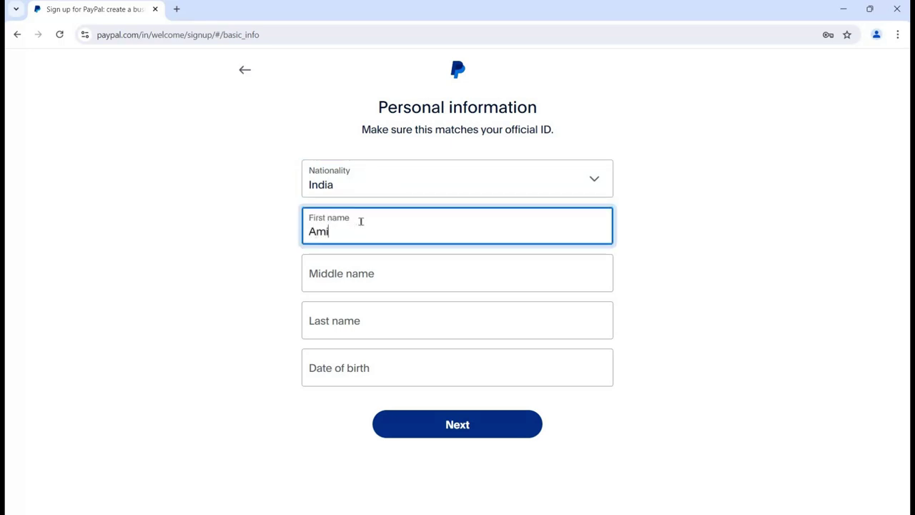
pyautogui.press('Tab')
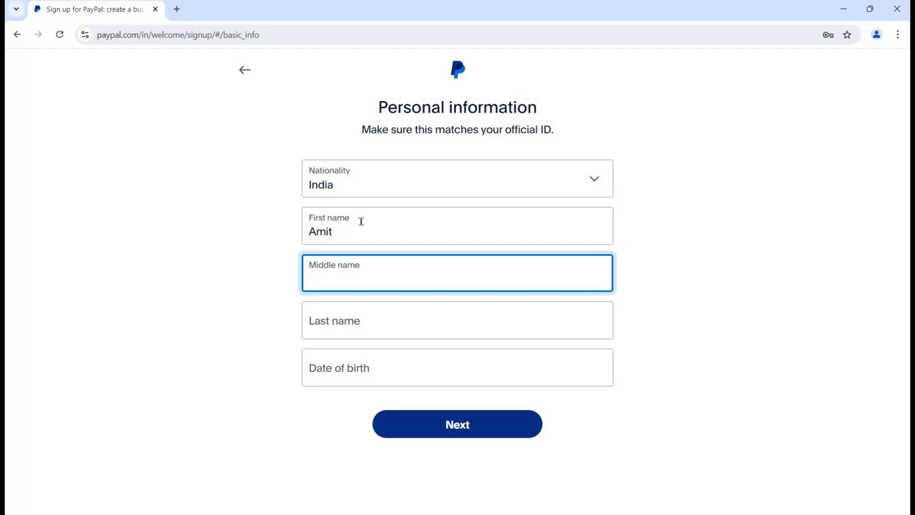
pyautogui.press('Tab')
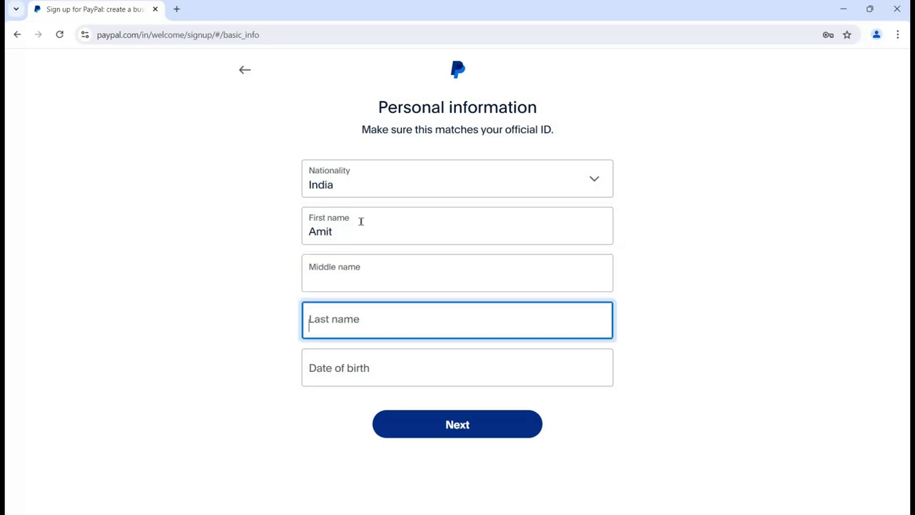
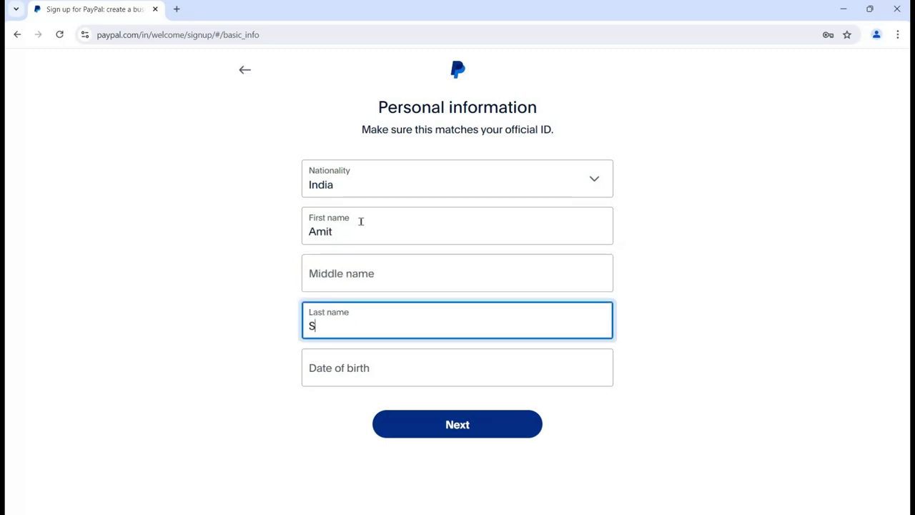
pyautogui.click(334, 376)
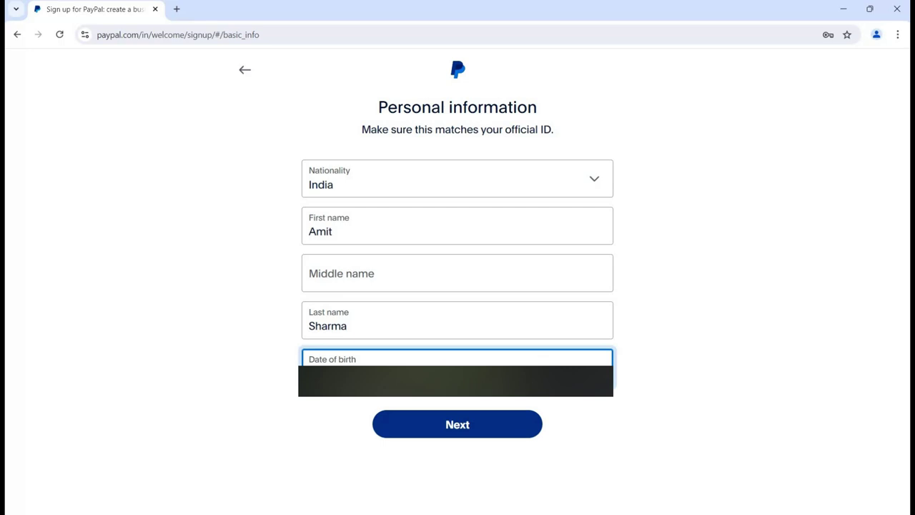
pyautogui.click(419, 424)
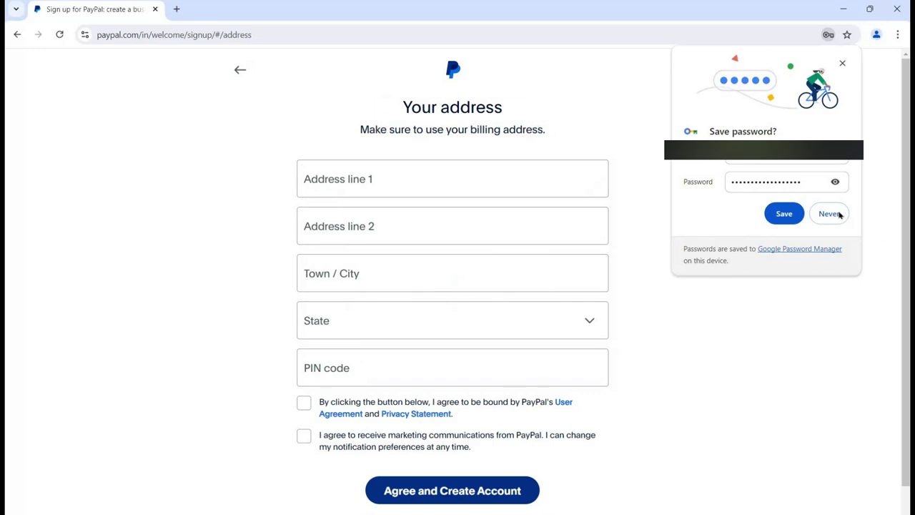
# - Dismiss the save-password prompt and enter both address lines with city Jaipur
pyautogui.click(621, 240)
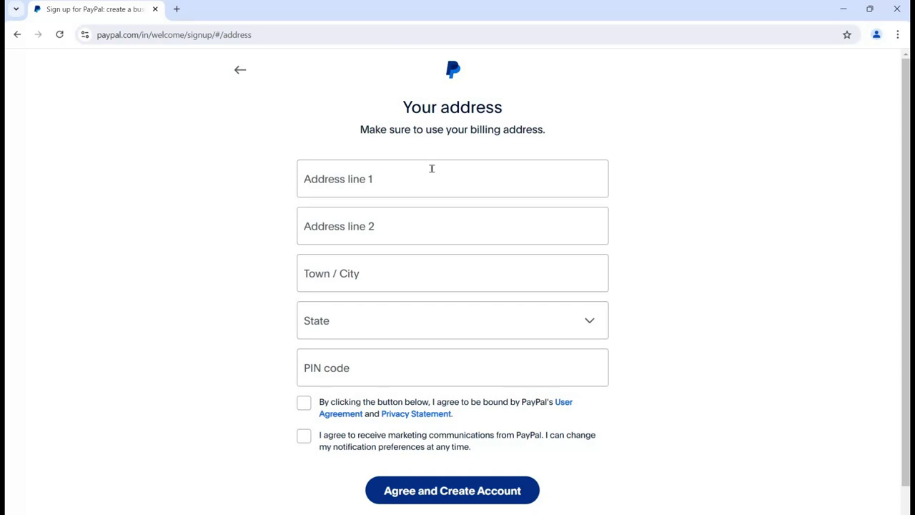
pyautogui.click(432, 169)
pyautogui.write('Tests ijsdilflksdjflksdf')
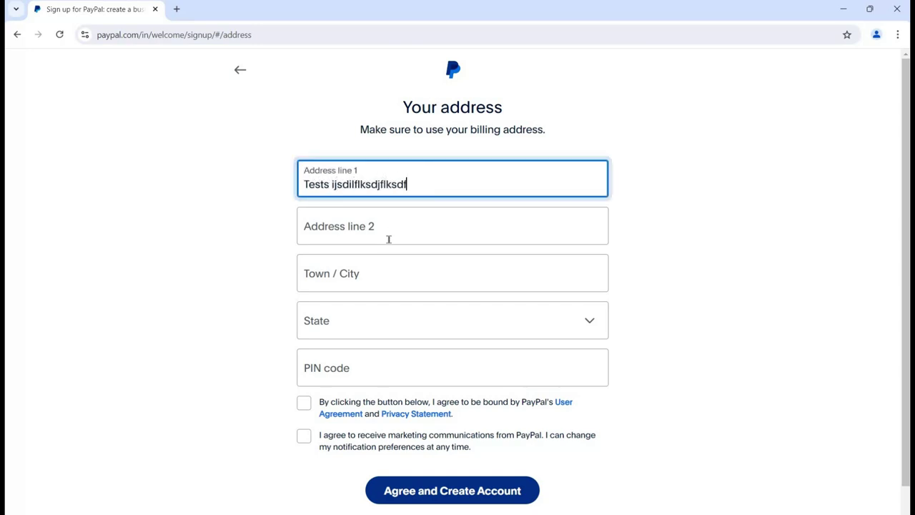
pyautogui.click(389, 239)
pyautogui.write('as;lfjlaskdjflkjdlkajsdflkjf')
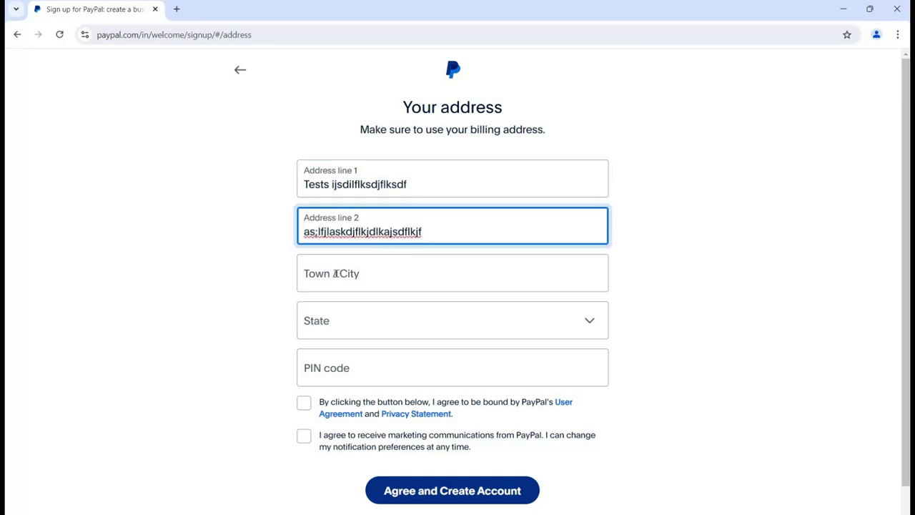
pyautogui.click(335, 273)
pyautogui.write('Jaipur')
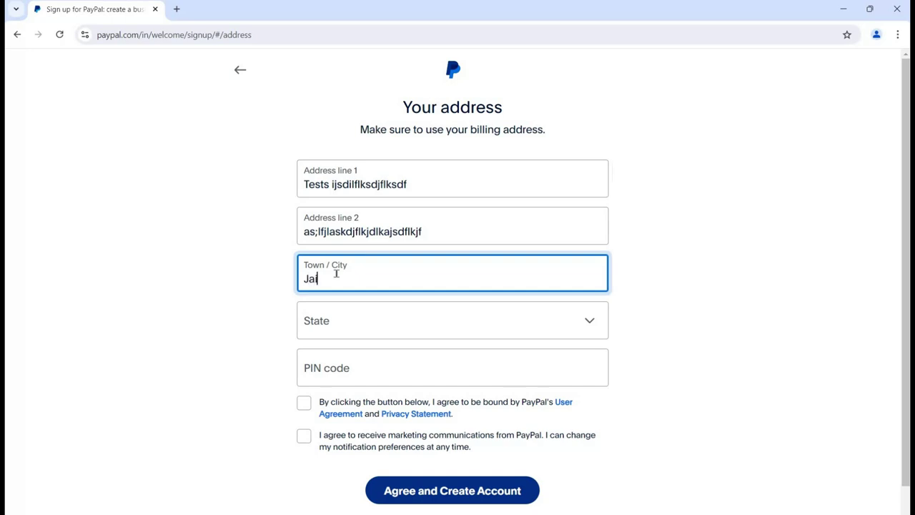
# - Choose Rajasthan as the state and fill in the PIN code
pyautogui.press('Tab')
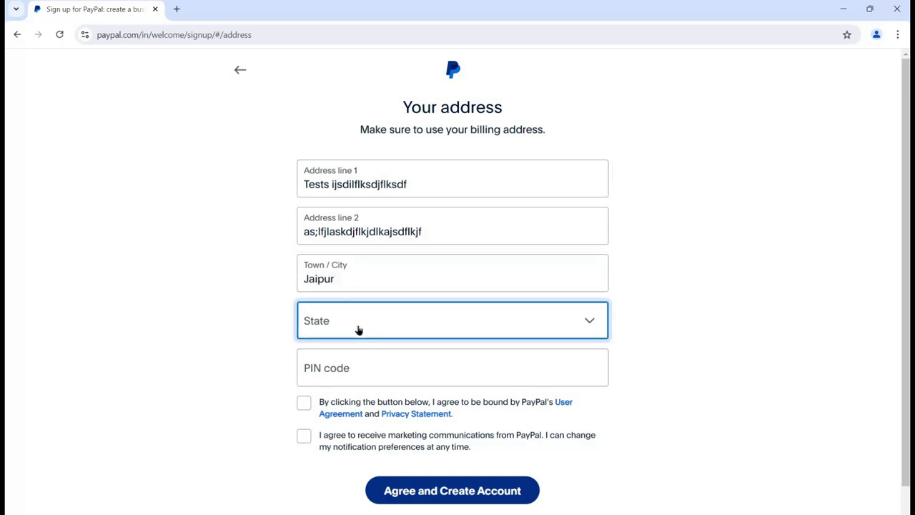
pyautogui.click(359, 329)
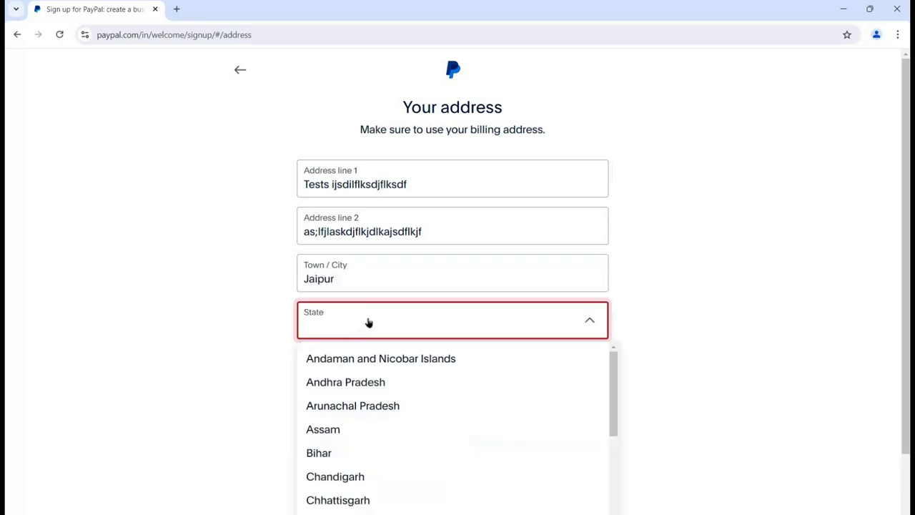
pyautogui.press('r')
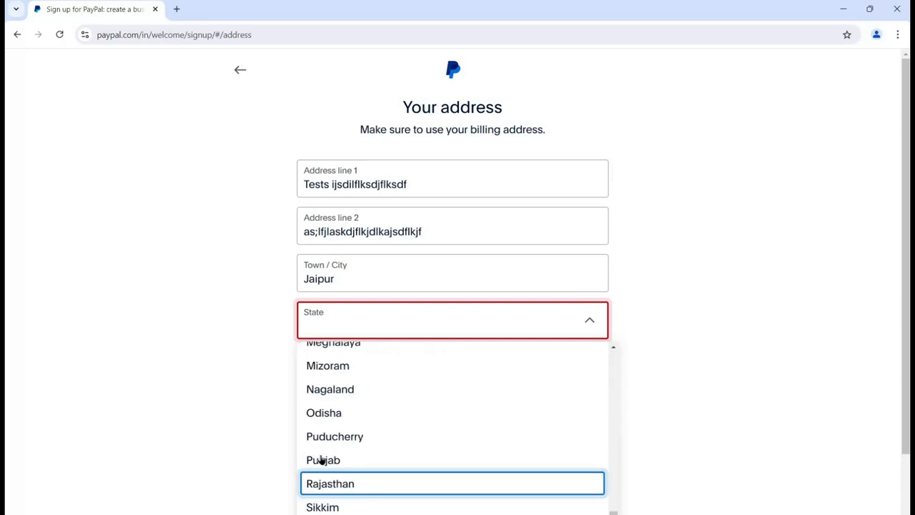
pyautogui.press('Return')
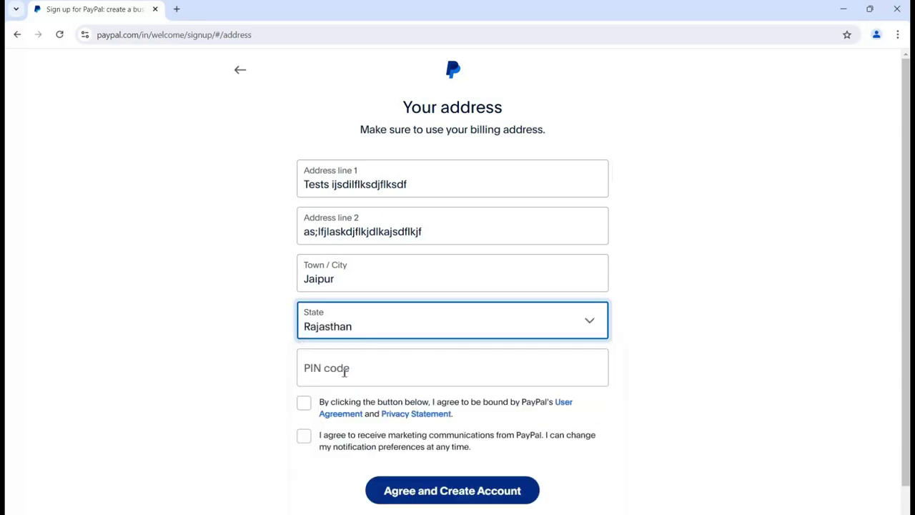
pyautogui.click(344, 372)
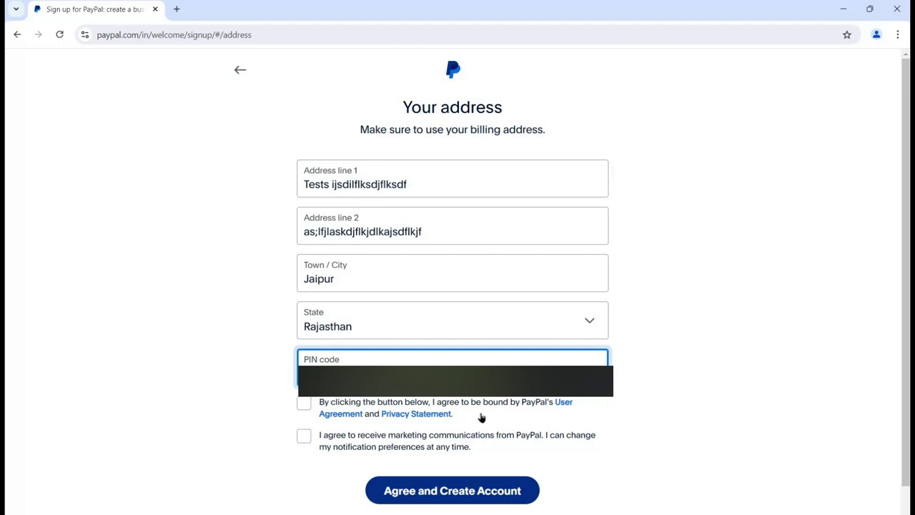
# - Accept the User Agreement and Privacy Statement, leaving marketing communications unticked
pyautogui.click(305, 405)
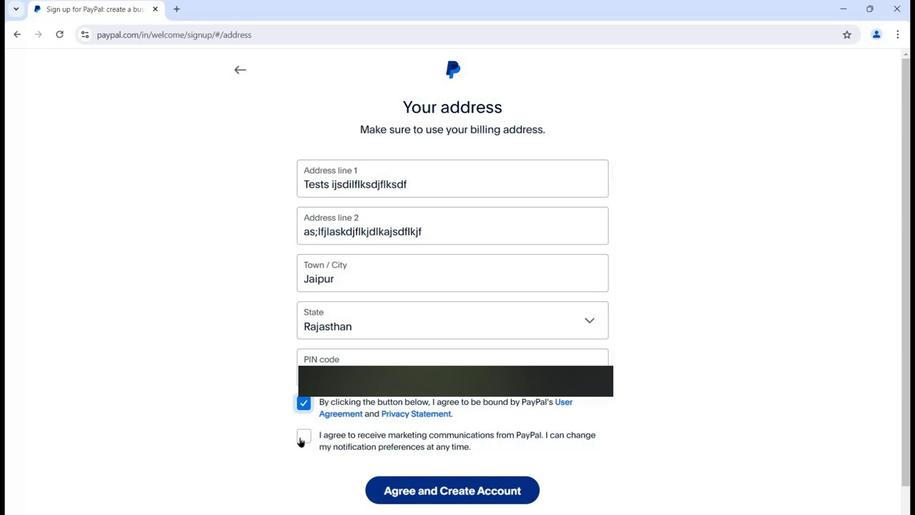
pyautogui.click(301, 441)
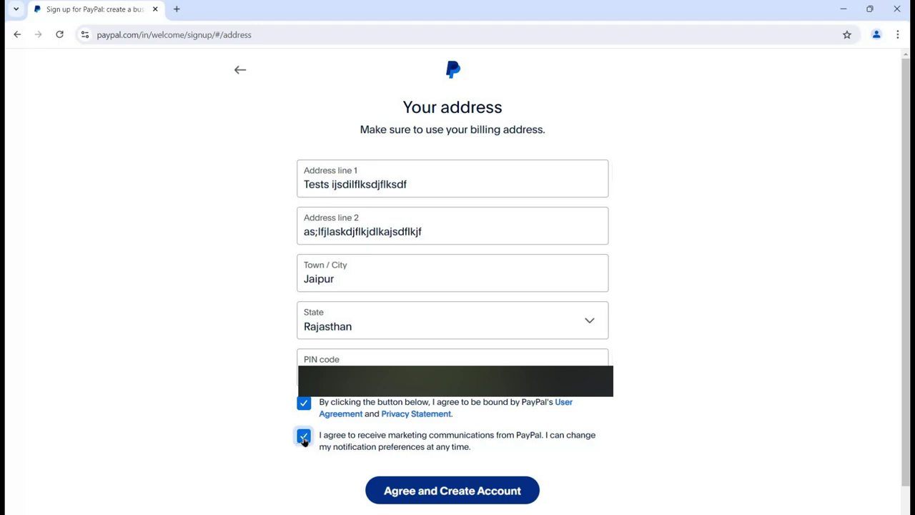
pyautogui.click(303, 441)
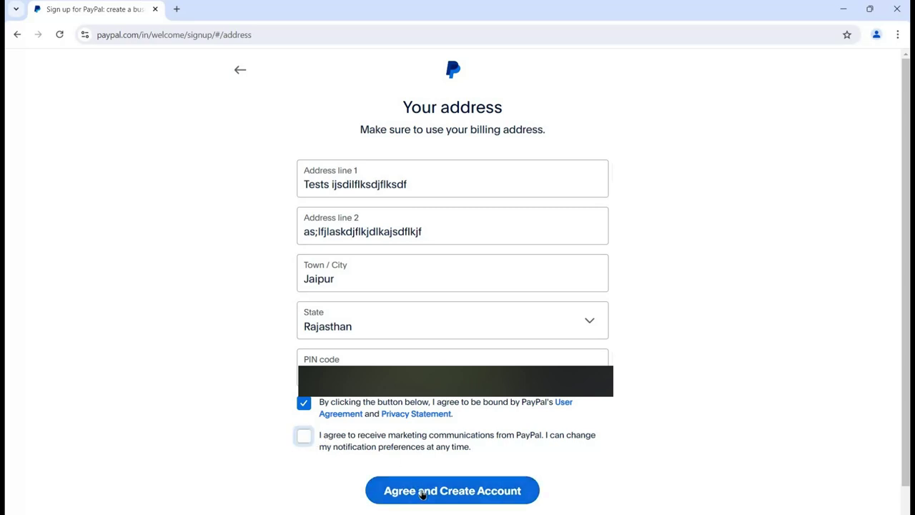
# - Create the account, then enter a test card number and select Mastercard as the card type
pyautogui.click(422, 492)
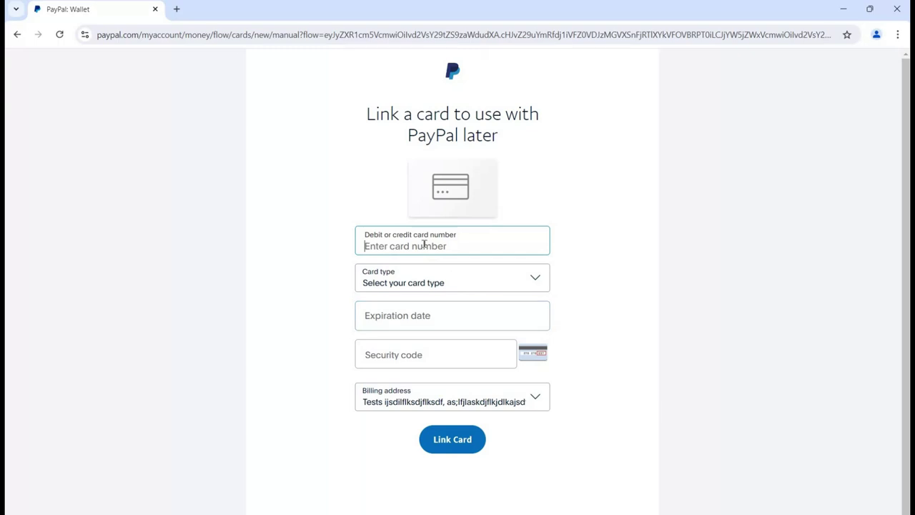
pyautogui.write('123456')
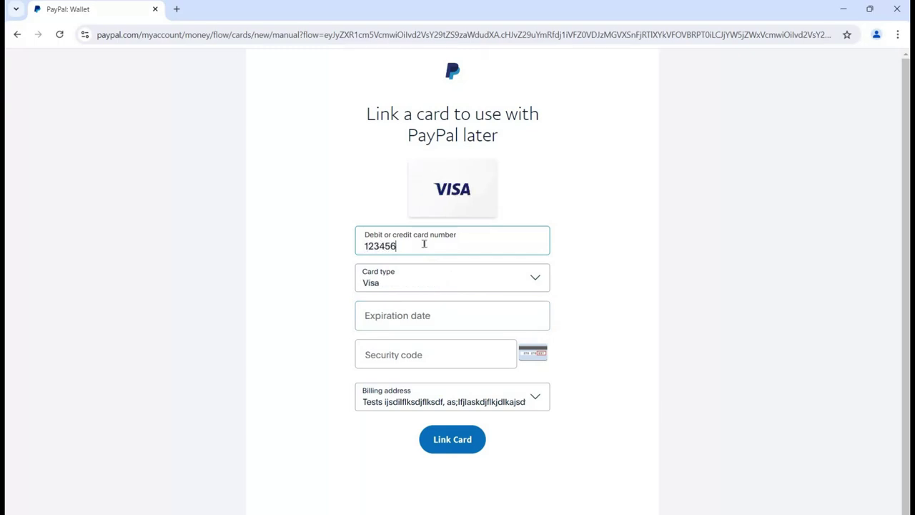
pyautogui.write('789')
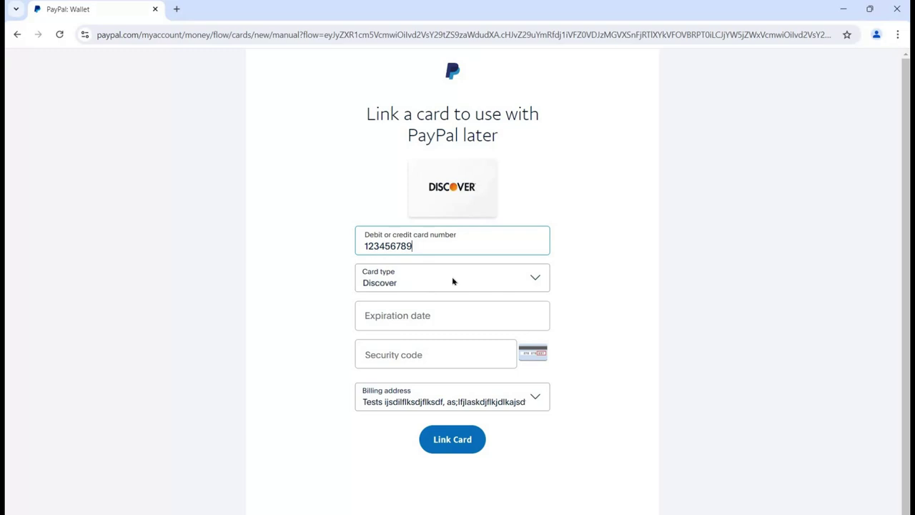
pyautogui.click(452, 281)
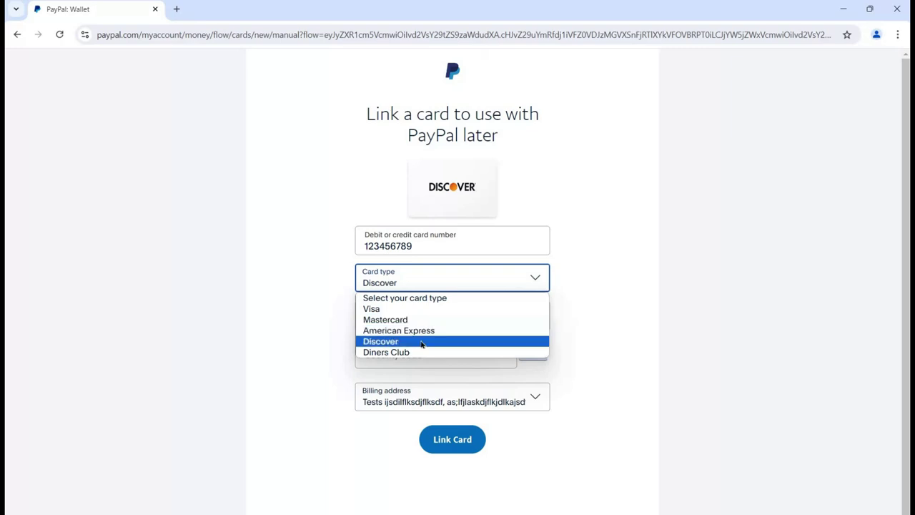
pyautogui.press('Down')
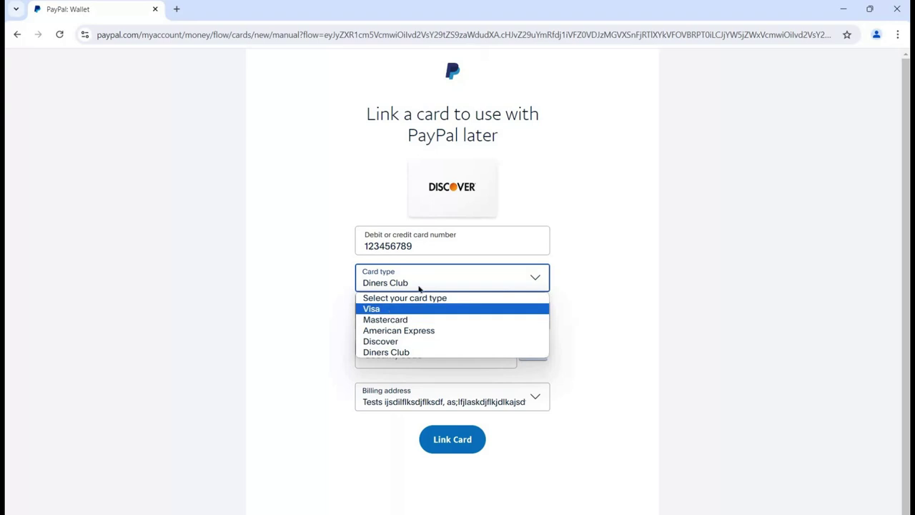
pyautogui.press('Down')
pyautogui.press('Return')
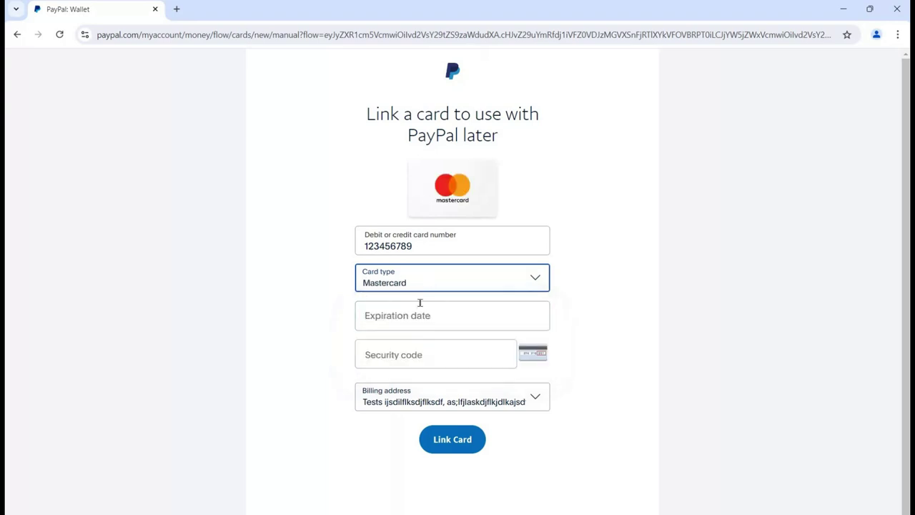
# - Set the card expiration date to 12/24, correcting the mistyped entries
pyautogui.click(420, 302)
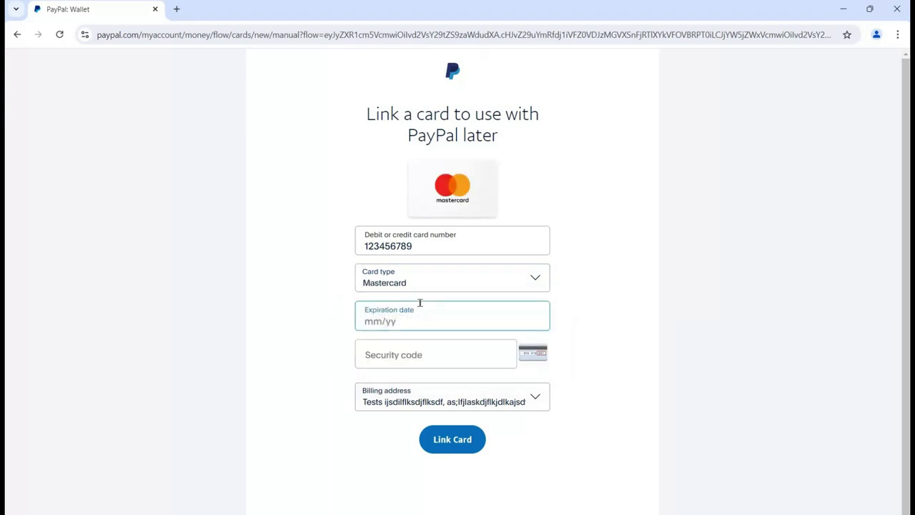
pyautogui.write('18/')
pyautogui.write('24')
pyautogui.hotkey('ctrl', 'a')
pyautogui.write('0124')
pyautogui.press('Left')
pyautogui.press('BackSpace')
pyautogui.write('2')
# - Enter the three-digit security code and attempt to link the card
pyautogui.click(393, 354)
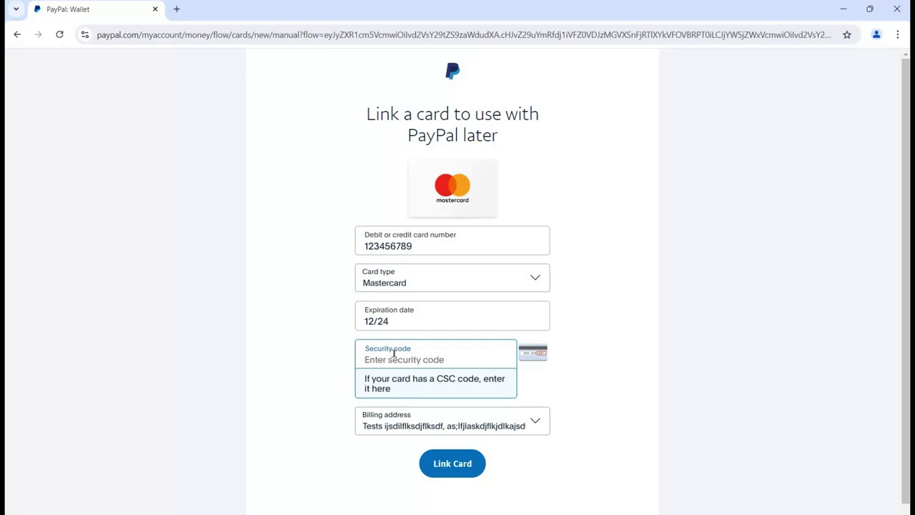
pyautogui.write('123')
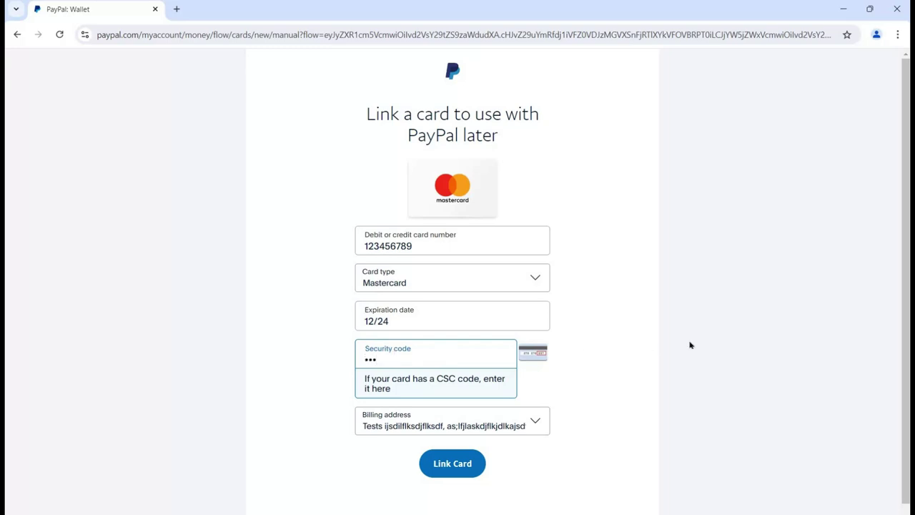
pyautogui.click(456, 441)
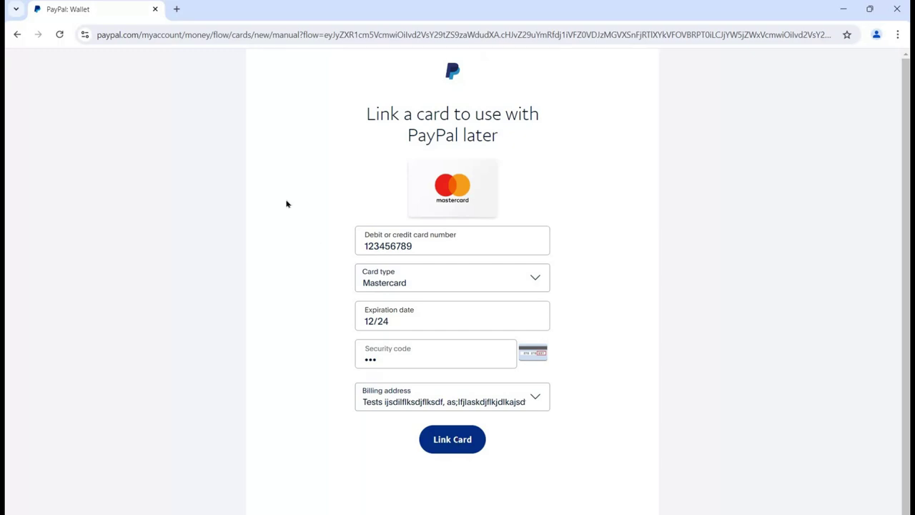
# - Reload the card-linking page and go back to the previous page
pyautogui.click(233, 34)
pyautogui.press('Return')
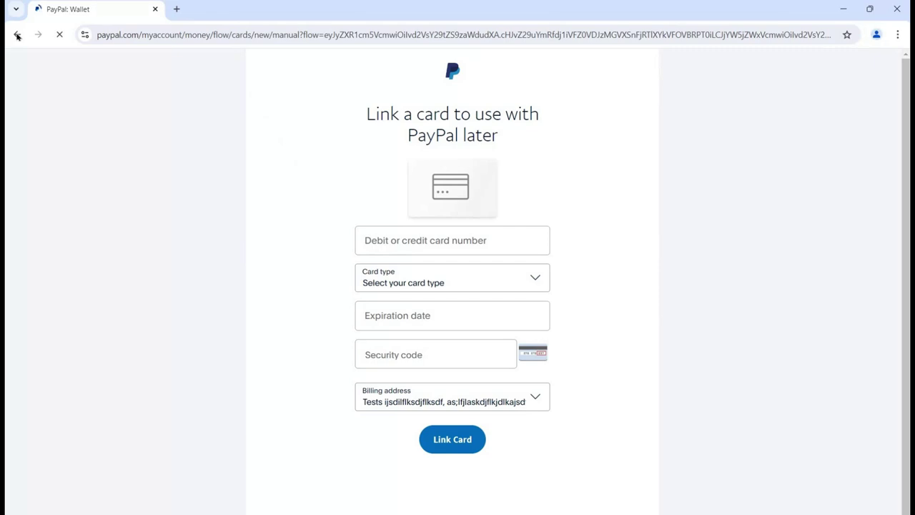
pyautogui.click(18, 34)
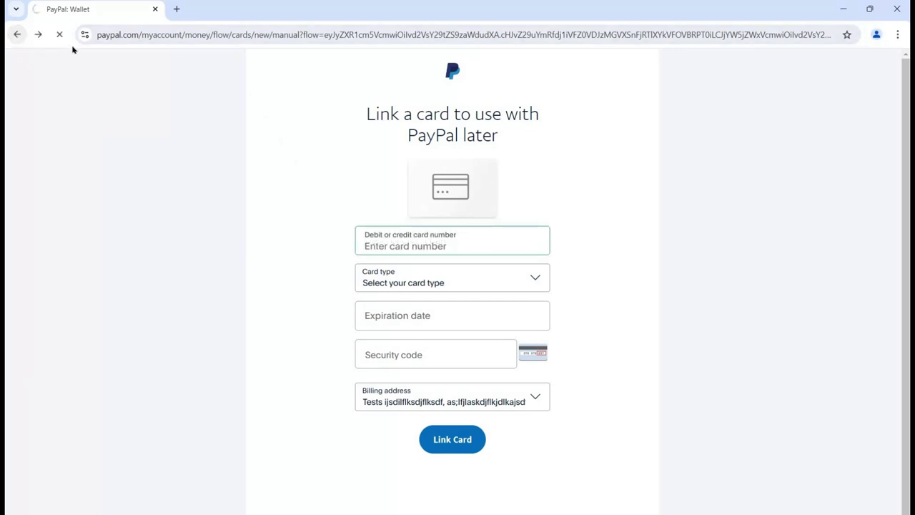
# - Search for paypal and open the 'Log in to your PayPal account' result
pyautogui.click(140, 34)
pyautogui.write('paypal;')
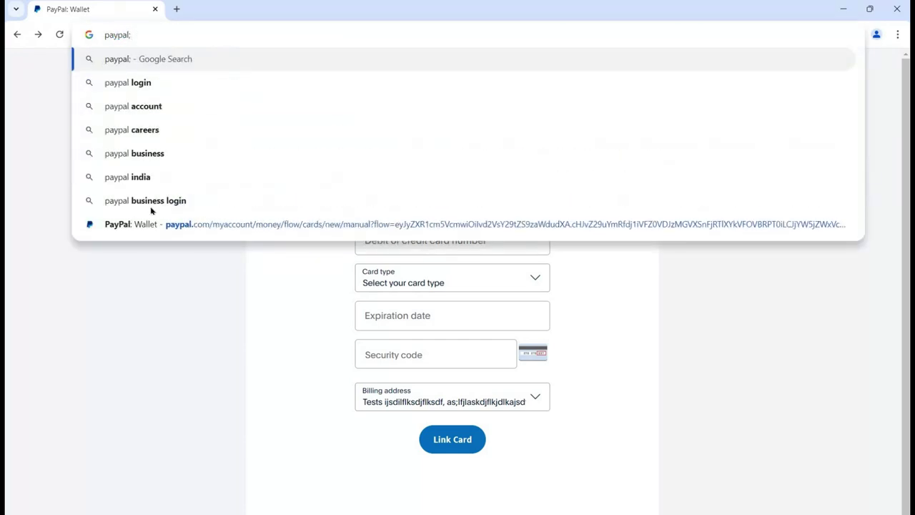
pyautogui.press('Return')
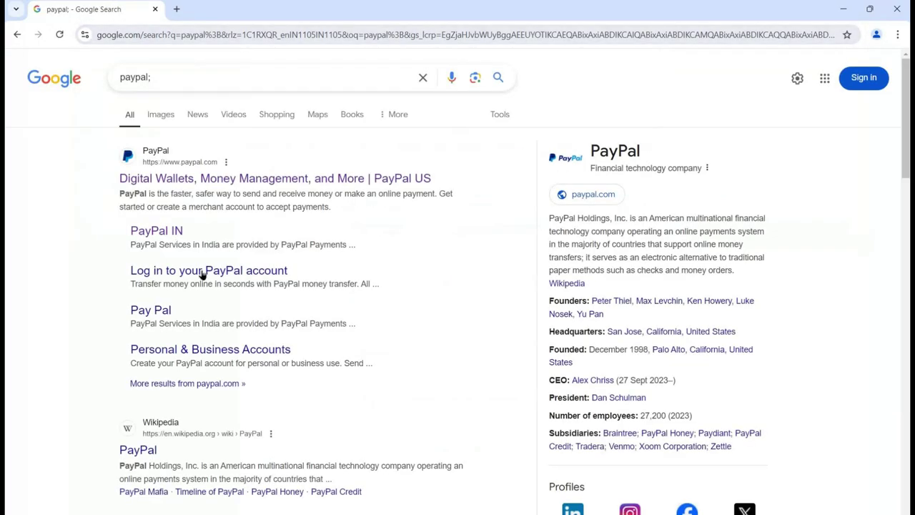
pyautogui.click(204, 272)
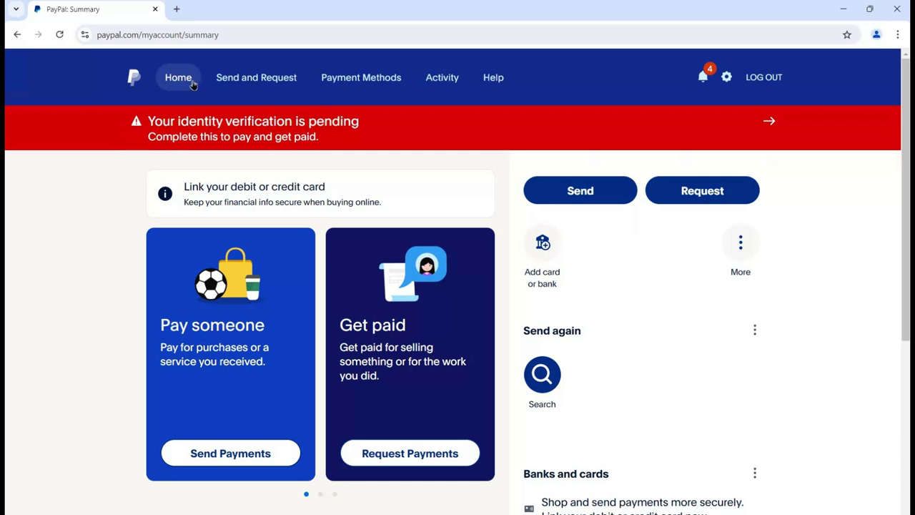
pyautogui.click(261, 79)
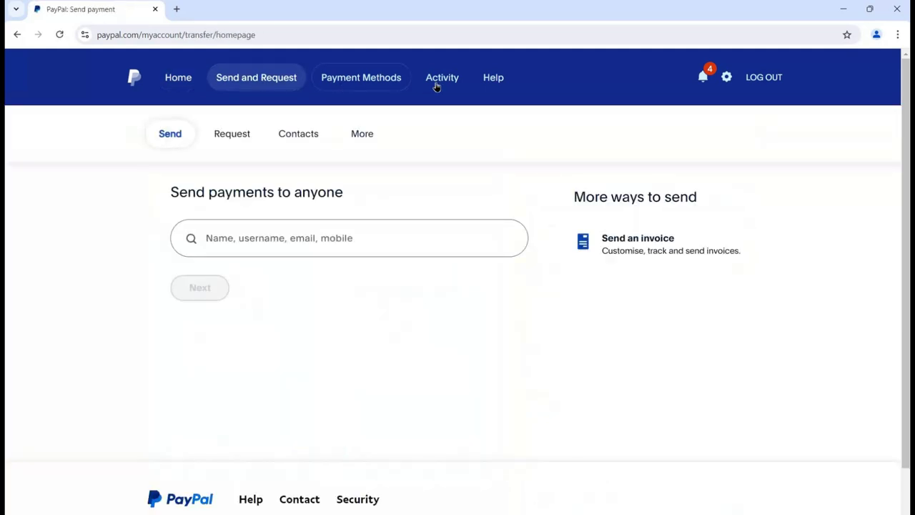
pyautogui.click(437, 80)
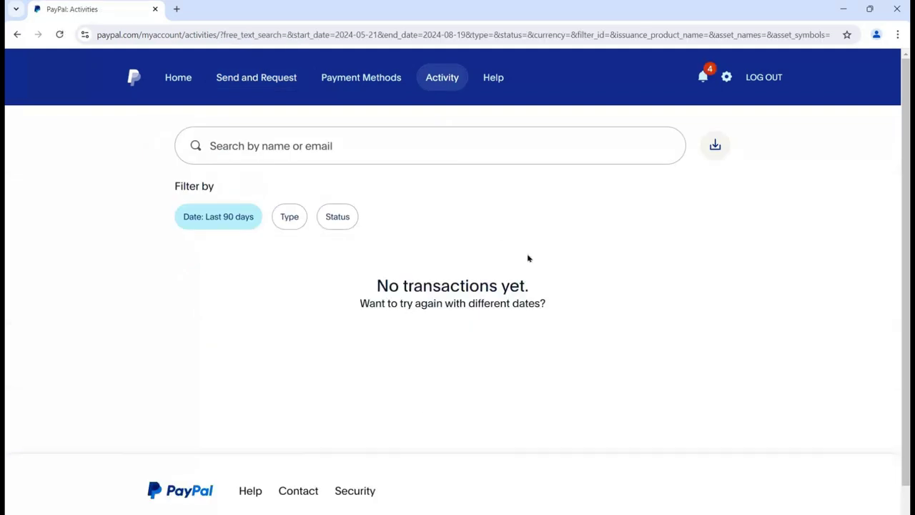
pyautogui.click(502, 95)
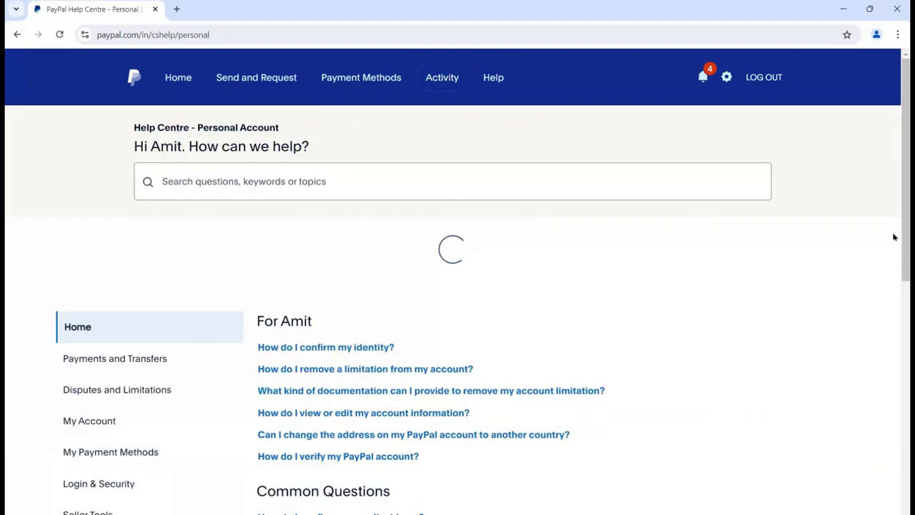
pyautogui.hotkey('ctrl', 'a')
pyautogui.scroll(-2, 558, 119)
pyautogui.scroll(2, 558, 119)
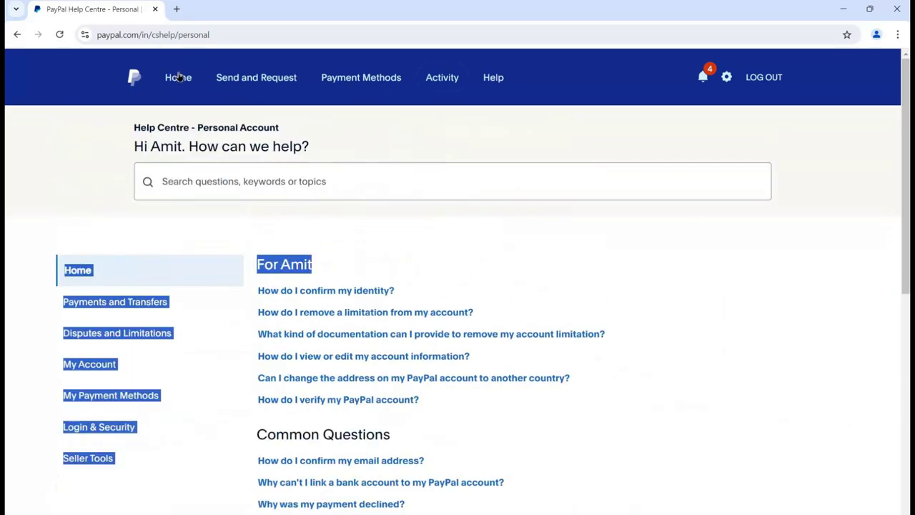
pyautogui.click(178, 77)
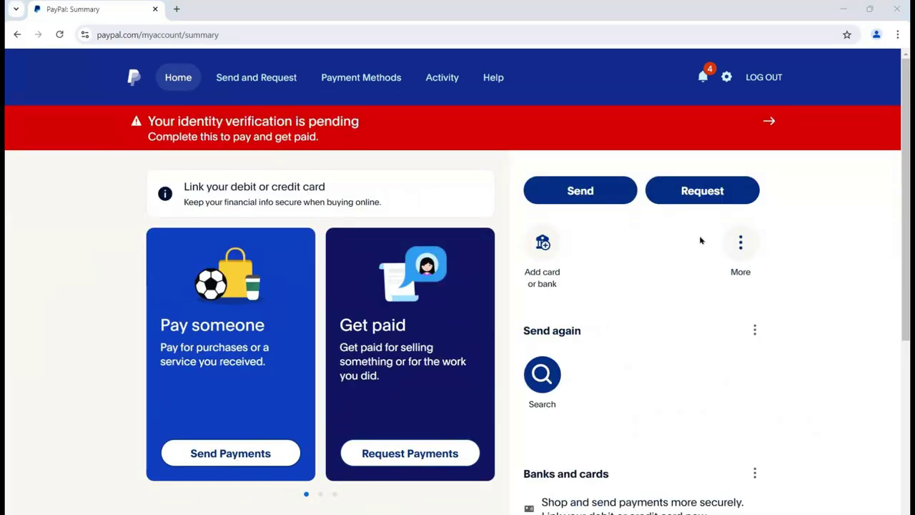
pyautogui.moveTo(241, 350)
pyautogui.scroll(-2, 905, 236)
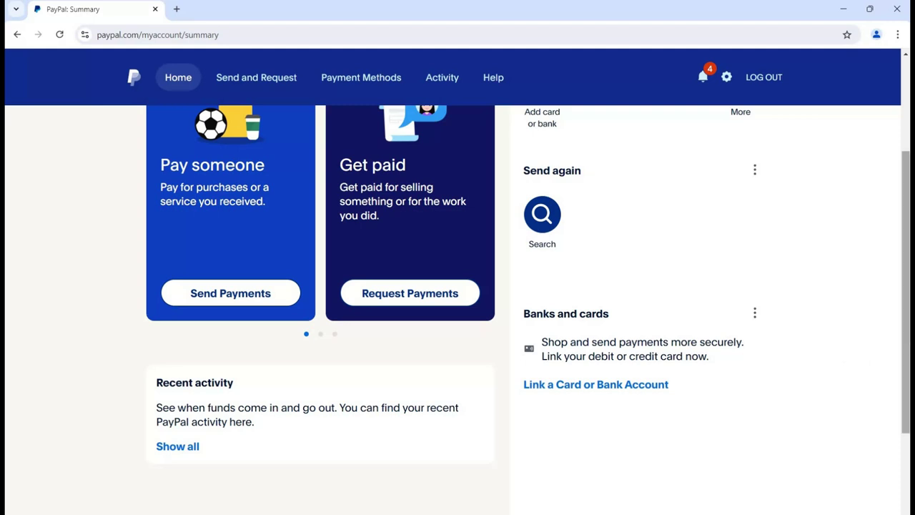
pyautogui.scroll(-1, 458, 286)
pyautogui.scroll(1, 629, 314)
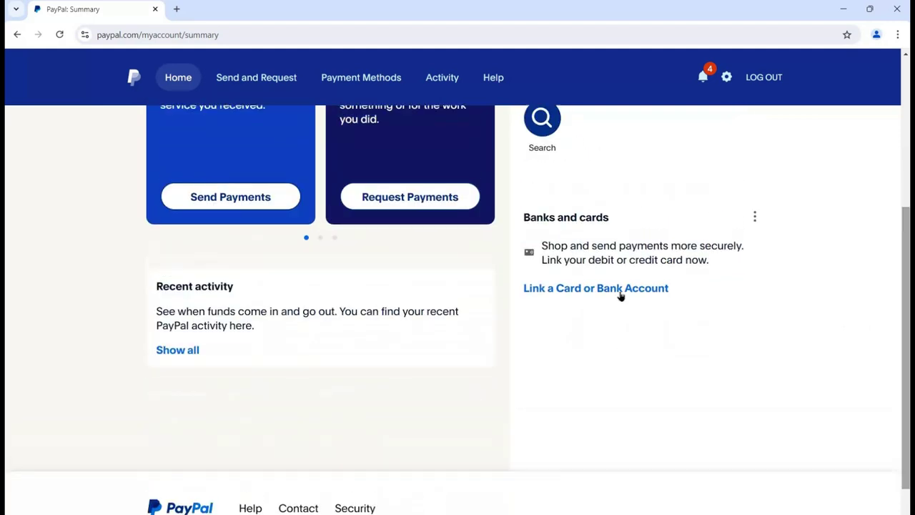
pyautogui.click(621, 293)
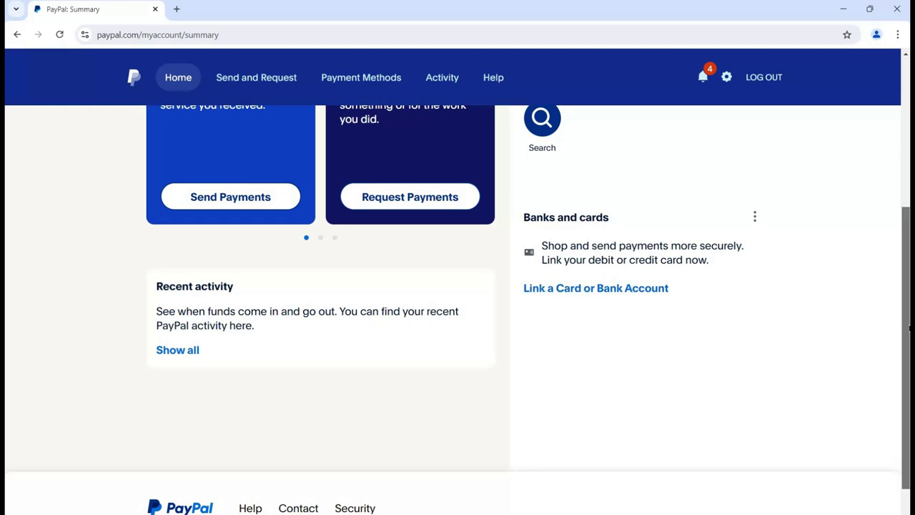
pyautogui.moveTo(908, 334); pyautogui.dragTo(907, 328)
pyautogui.click(639, 300)
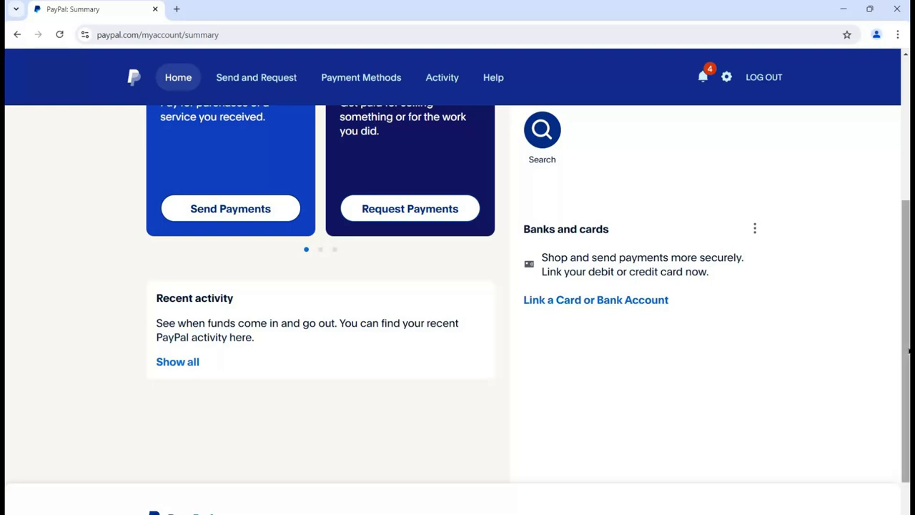
pyautogui.scroll(4, 894, 186)
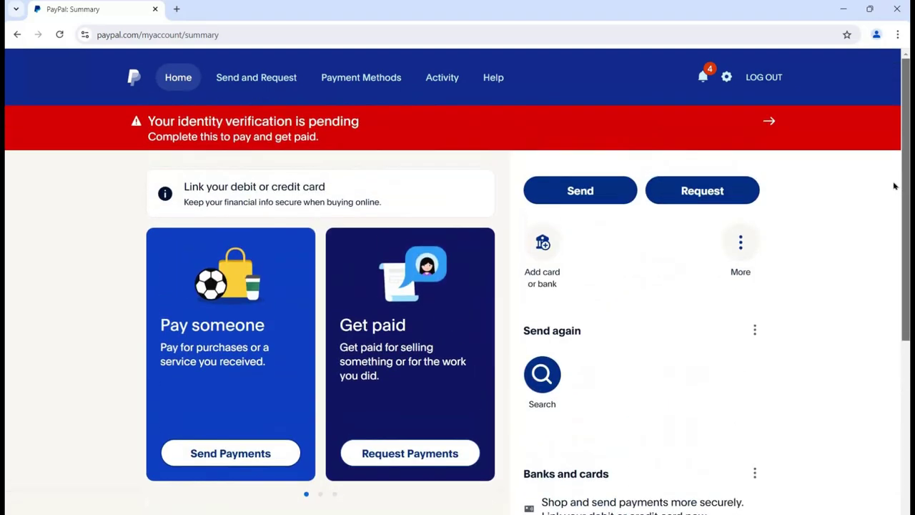